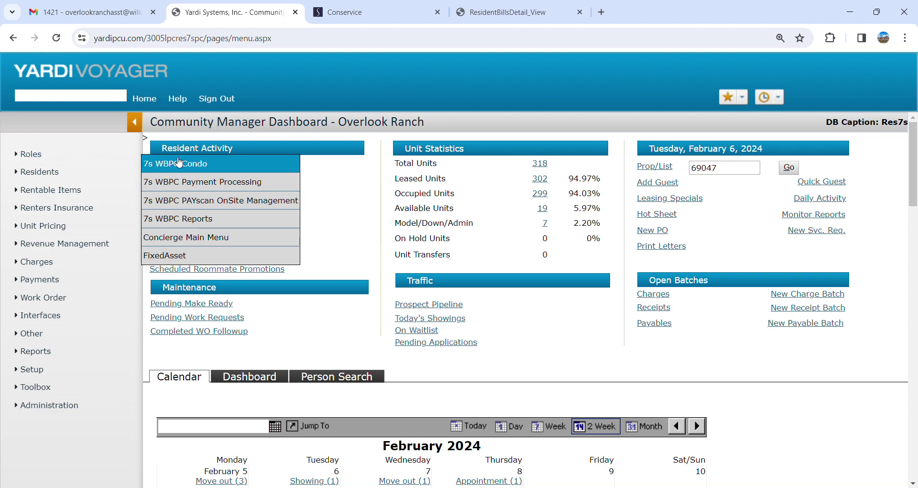
# - Switch to the 7s WBPC Reports menu set and show the Registers submenu
pyautogui.click(169, 220)
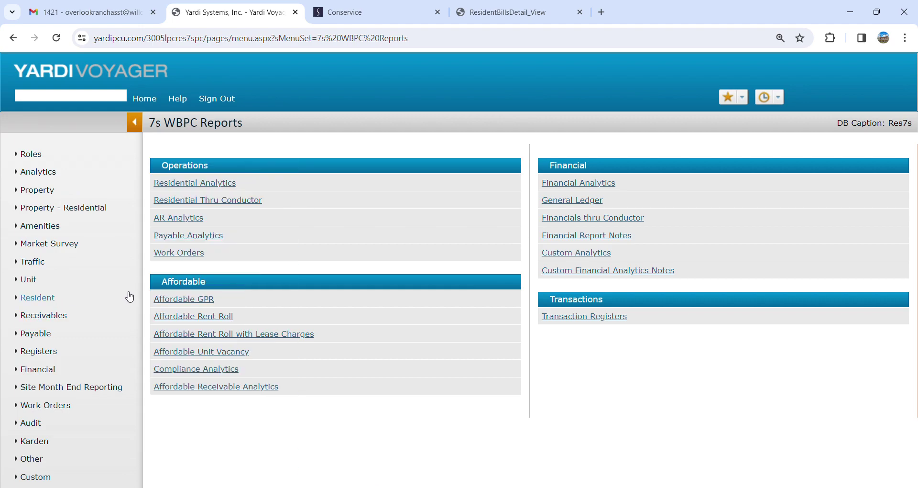
pyautogui.moveTo(36, 350)
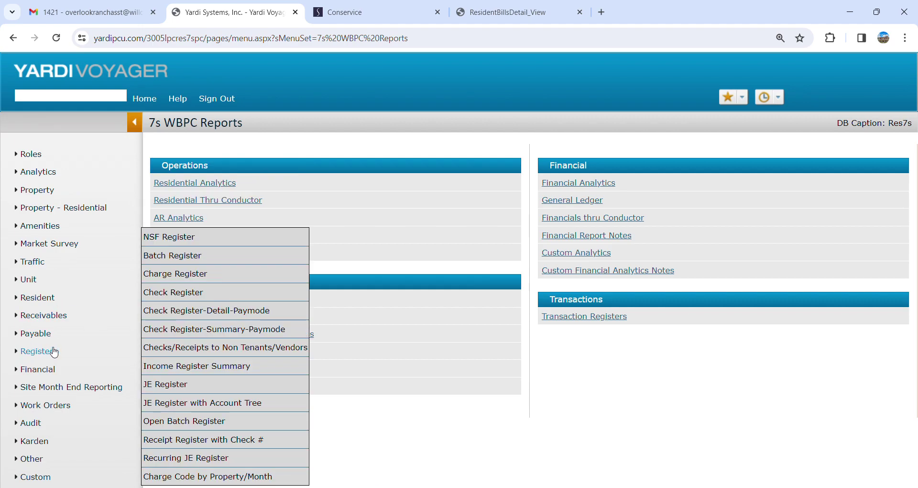
# - Open the Check Register-Detail-Paymode form and clear the Vendor filter to include all vendors
pyautogui.click(196, 315)
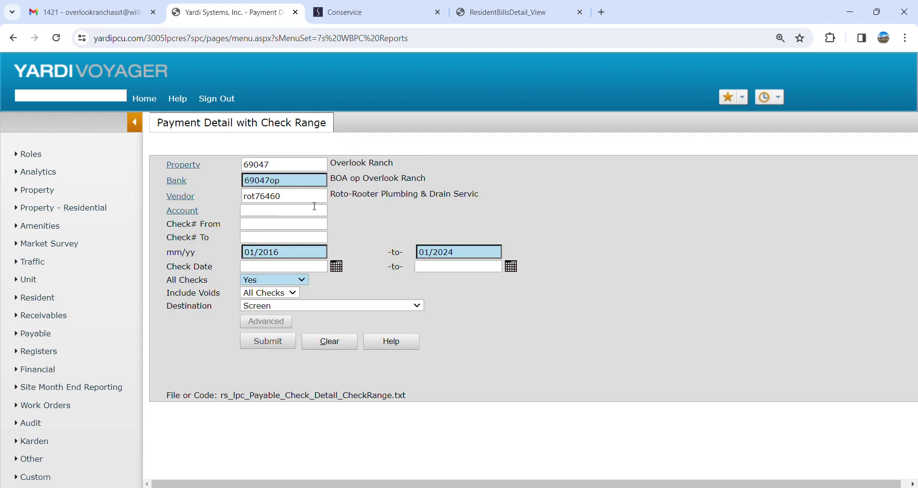
pyautogui.doubleClick(289, 201)
pyautogui.press('BackSpace')
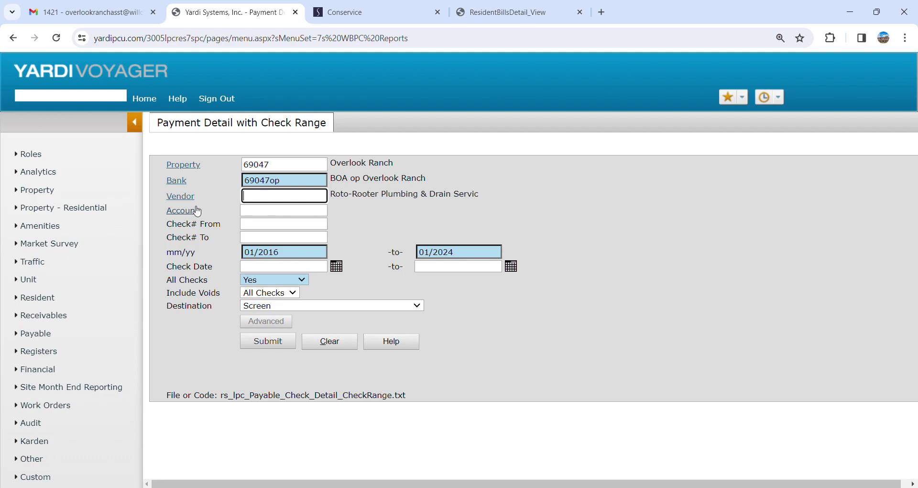
pyautogui.click(366, 237)
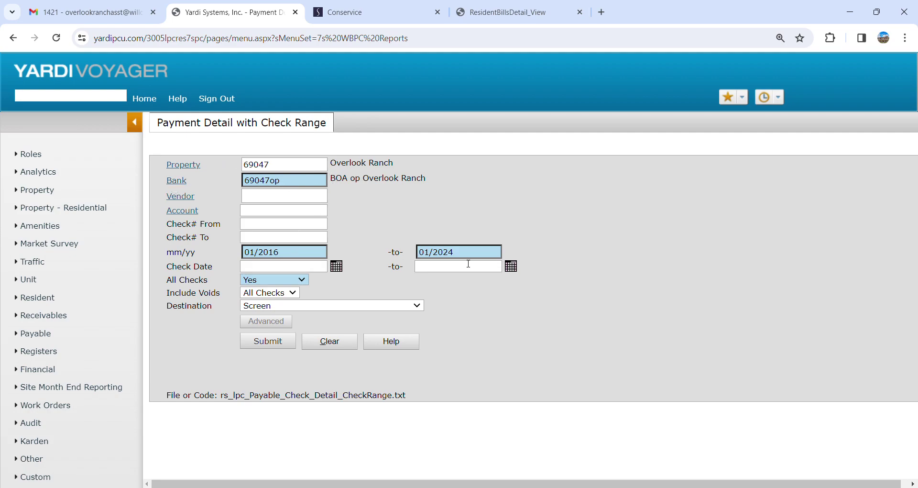
# - Change the ending period to 02/2024 and run the report
pyautogui.click(433, 256)
pyautogui.press('BackSpace')
pyautogui.write('2')
pyautogui.click(452, 303)
pyautogui.click(262, 342)
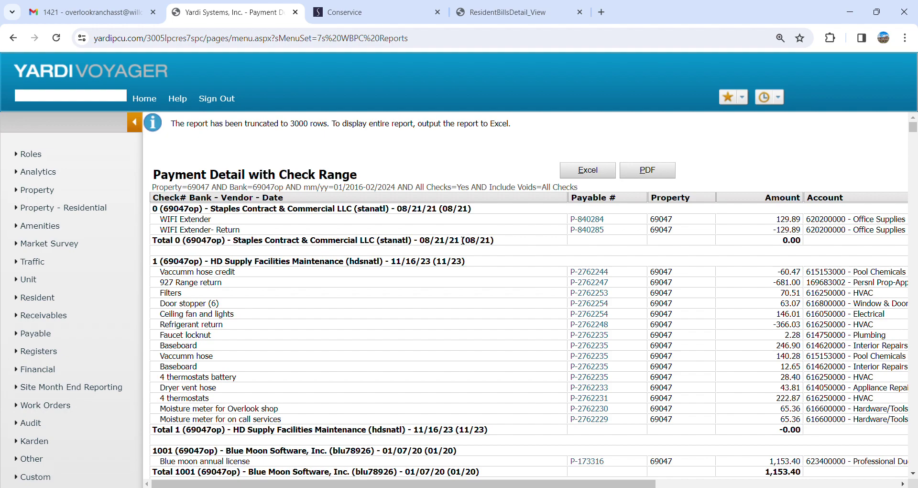
# - Search the report page for unit 1421 with find-in-page
pyautogui.hotkey('ctrl', 'f')
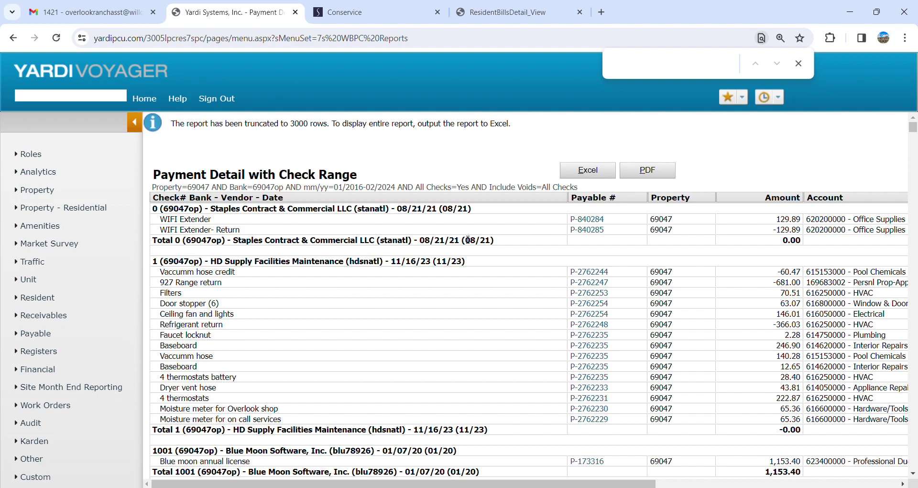
pyautogui.write('21')
# - Back on the filter form, set the vendor to Superior Floors sup75270 via a 'sup' search
pyautogui.click(13, 38)
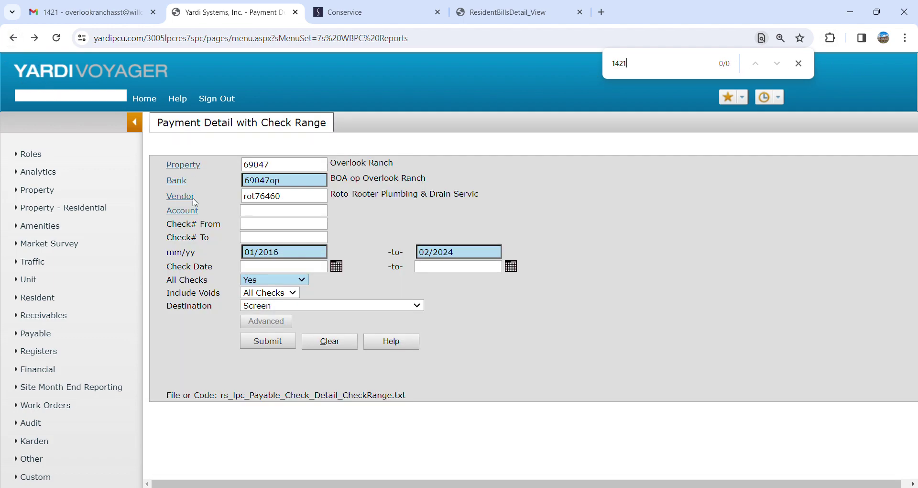
pyautogui.click(178, 198)
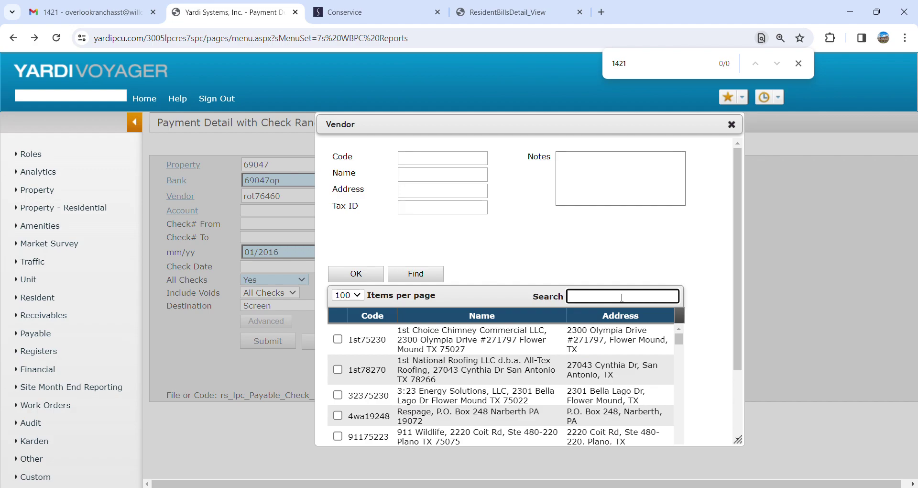
pyautogui.write('super')
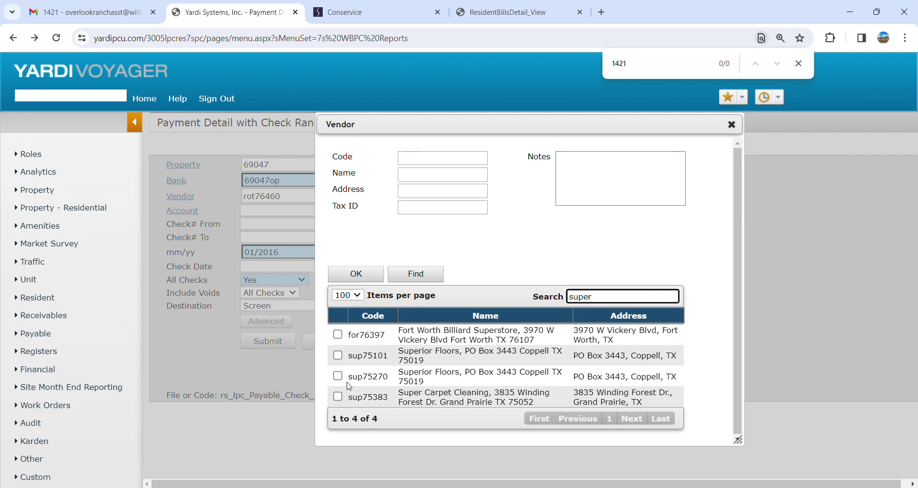
pyautogui.click(338, 376)
pyautogui.click(360, 283)
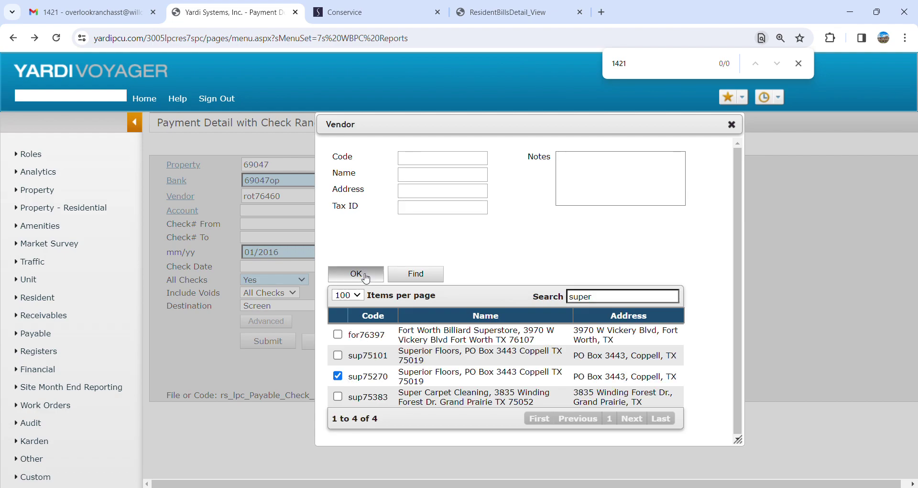
pyautogui.click(266, 346)
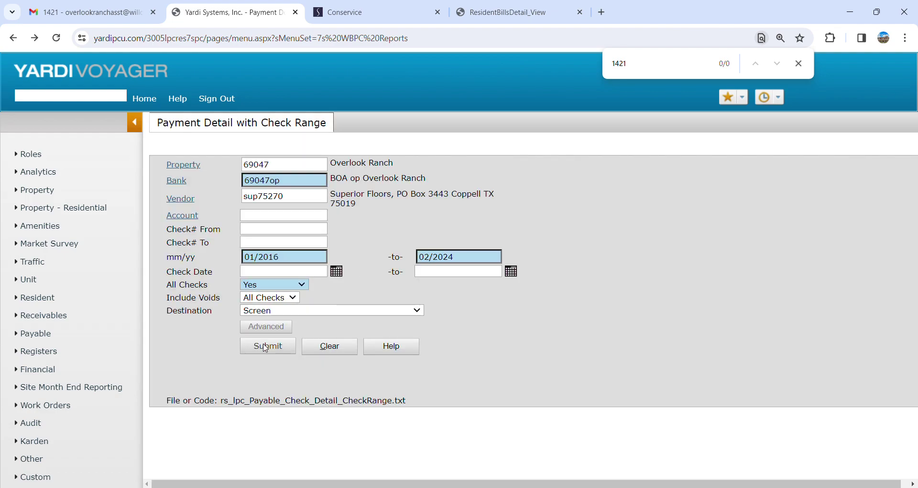
pyautogui.click(17, 40)
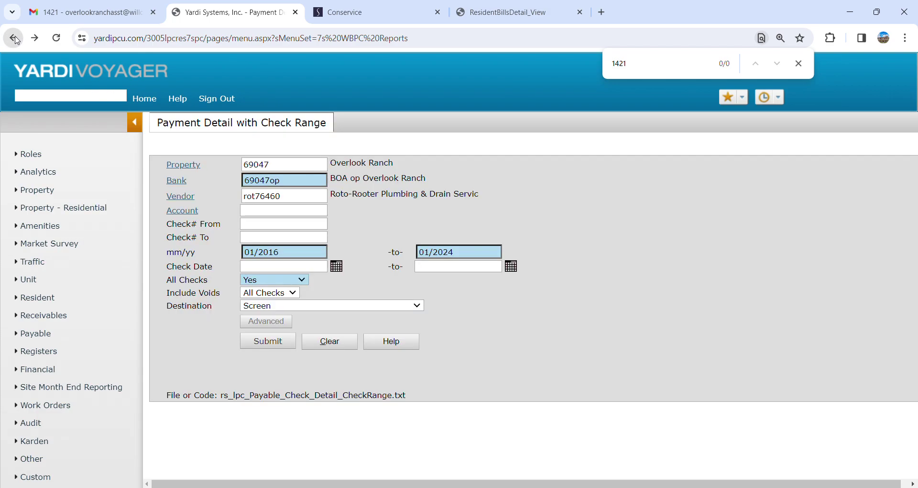
pyautogui.click(182, 196)
# - Search vendors for 'floors', run the report for Impact Floors imp75370, then go back
pyautogui.click(586, 304)
pyautogui.write('floors')
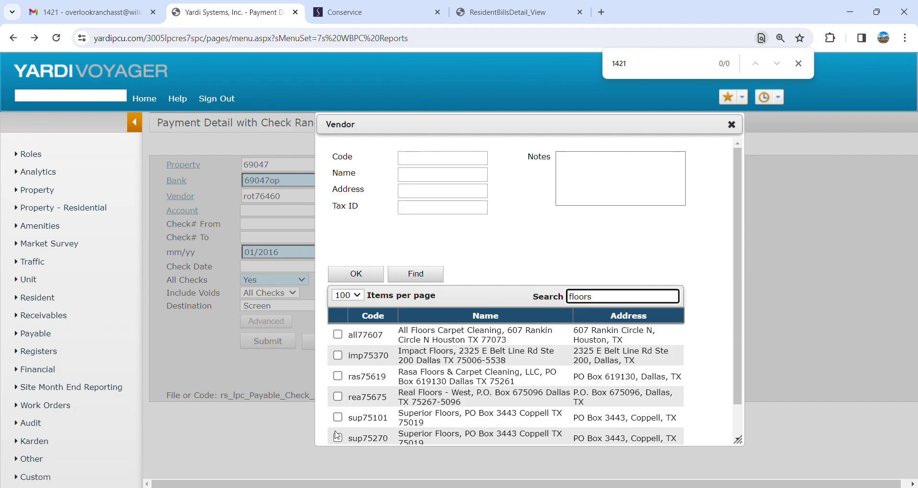
pyautogui.click(338, 354)
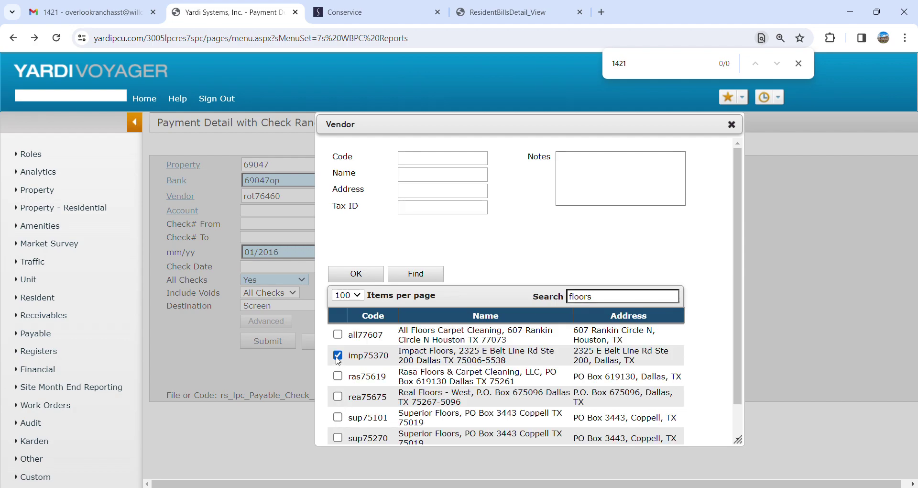
pyautogui.click(356, 273)
pyautogui.click(273, 350)
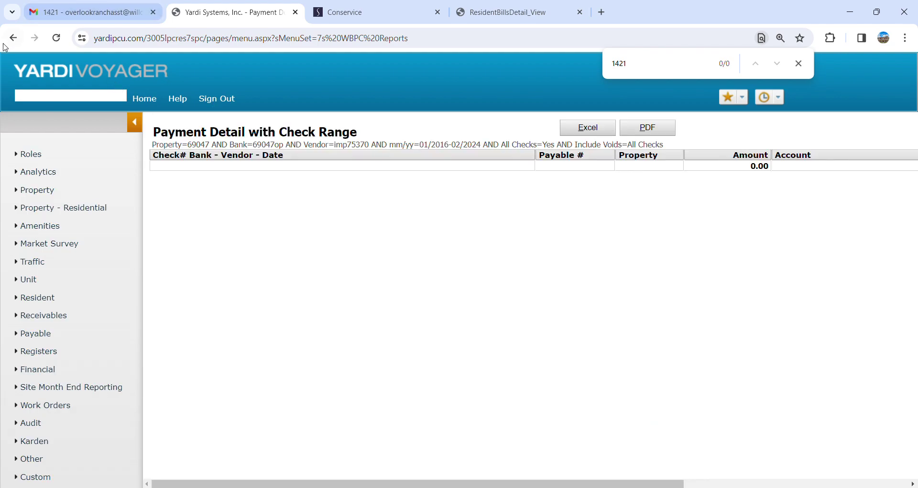
pyautogui.hotkey('alt', 'Left')
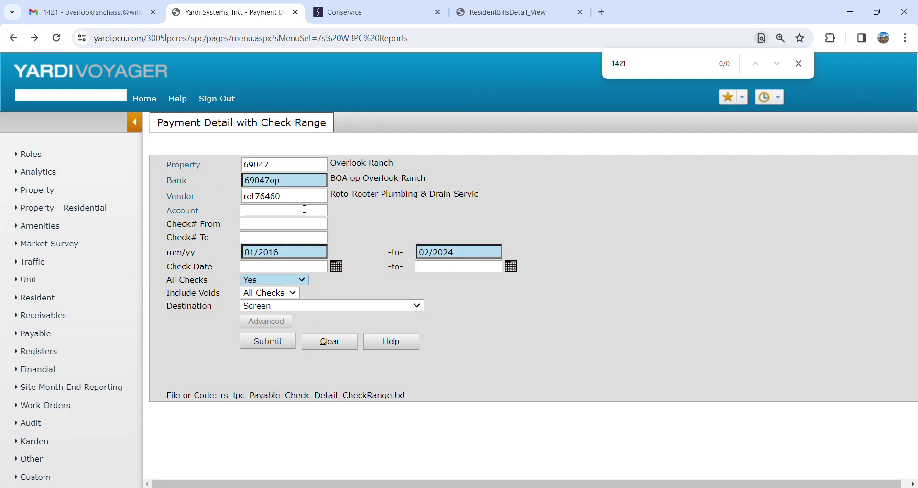
# - Rerun the report for Superior Floors sup75270 and return to the filter form
pyautogui.click(181, 197)
pyautogui.click(628, 302)
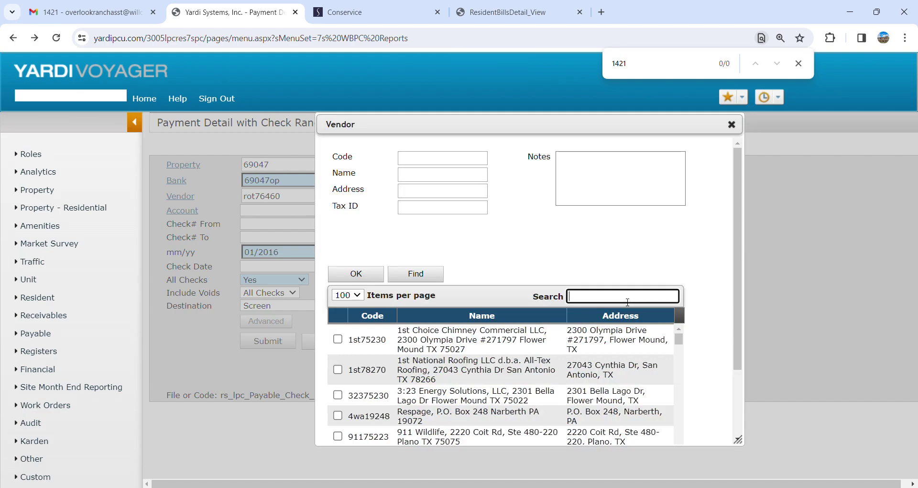
pyautogui.write('floors')
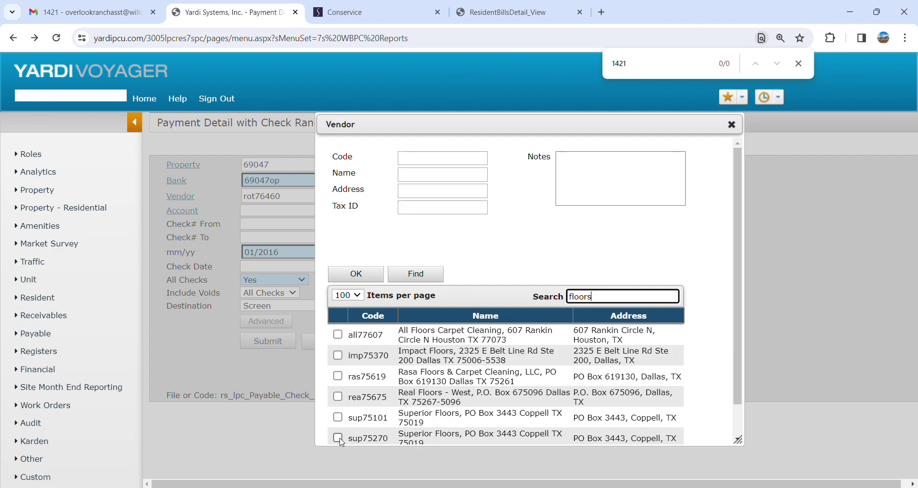
pyautogui.click(338, 437)
pyautogui.click(340, 276)
pyautogui.click(265, 349)
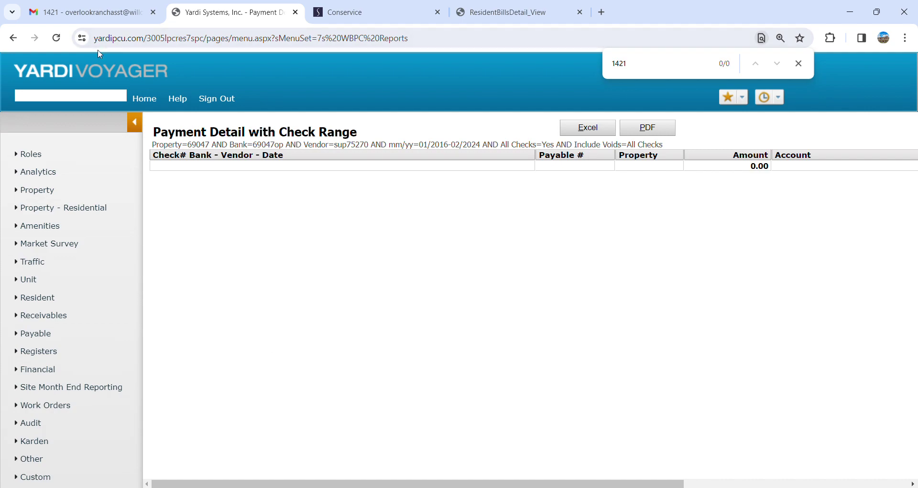
pyautogui.click(12, 43)
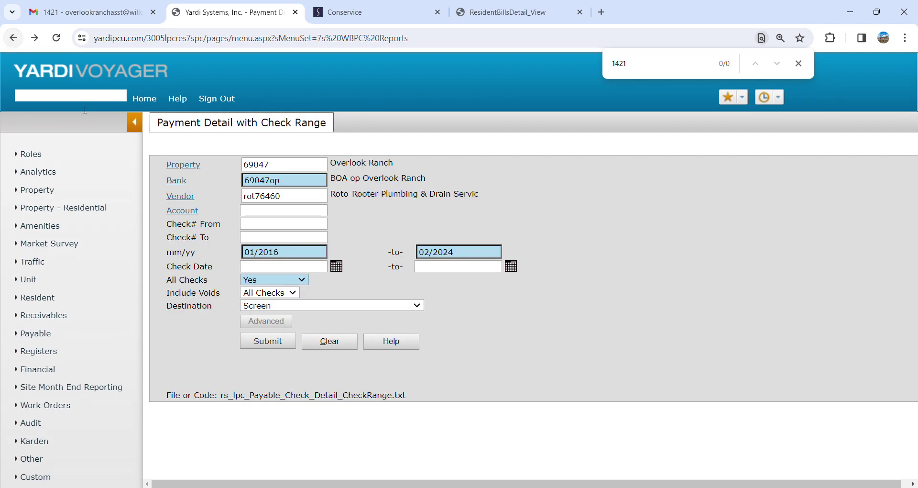
# - Run the payment report for Superior Floors vendor sup75101, found by searching 'floors'
pyautogui.click(191, 196)
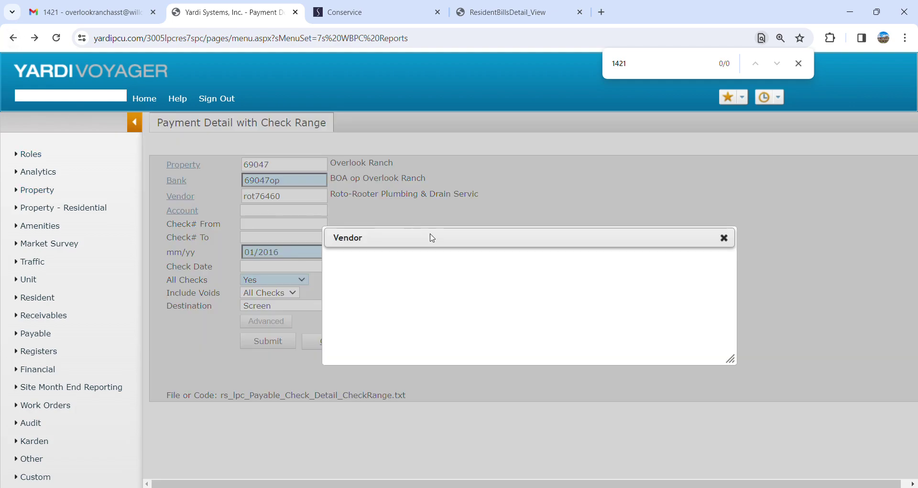
pyautogui.write('floors')
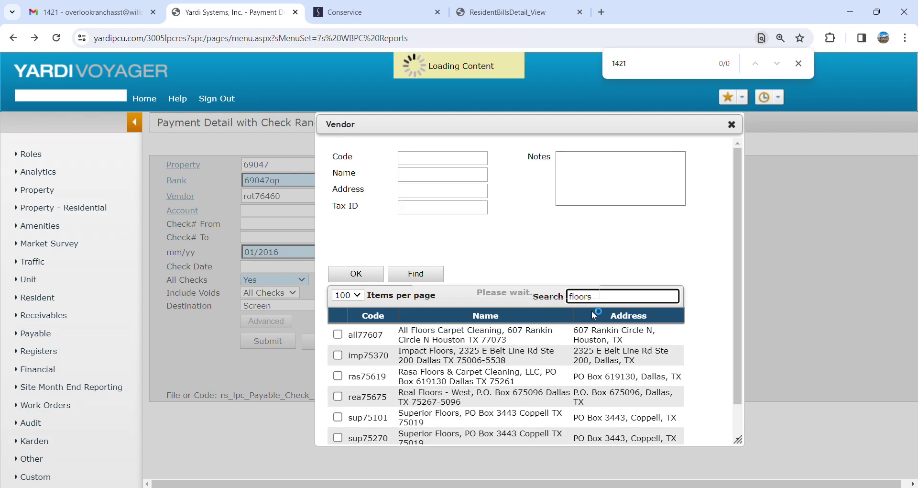
pyautogui.click(338, 419)
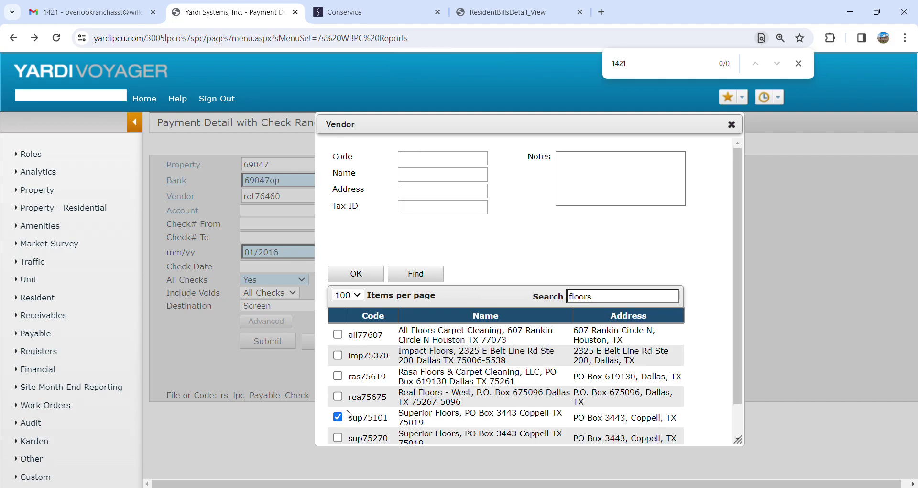
pyautogui.click(369, 277)
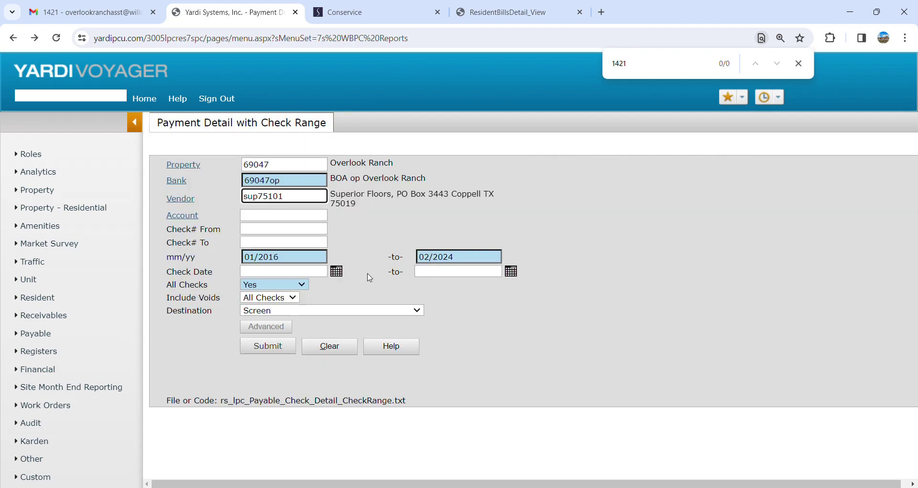
pyautogui.click(278, 351)
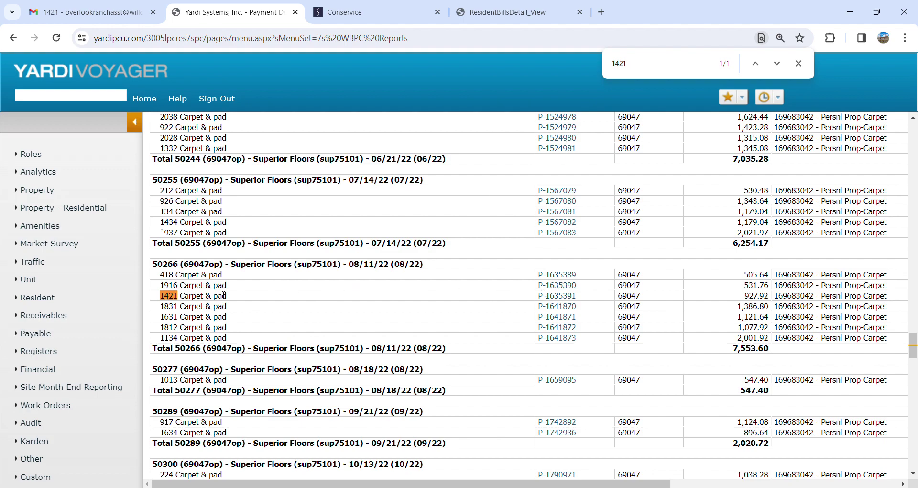
# - Open payable P-1635391 for 1421 carpet & pad and show its scanned invoice image
pyautogui.click(561, 301)
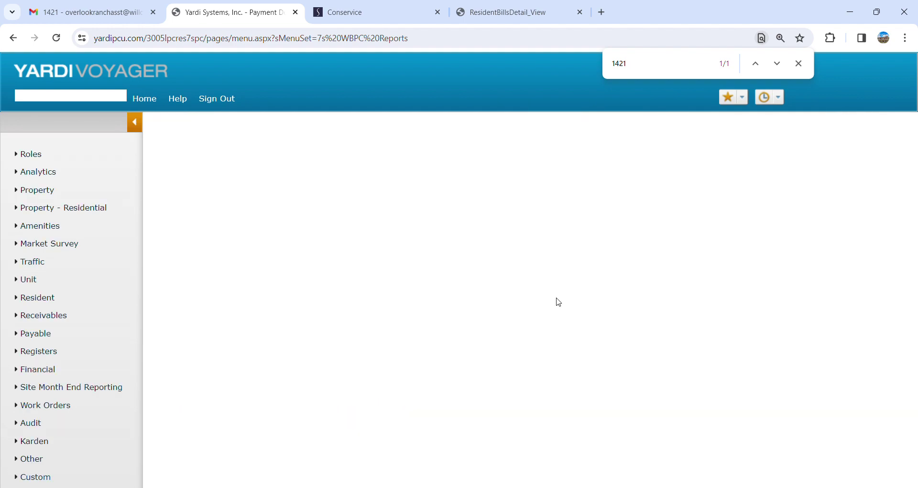
pyautogui.scroll(-3, 408, 397)
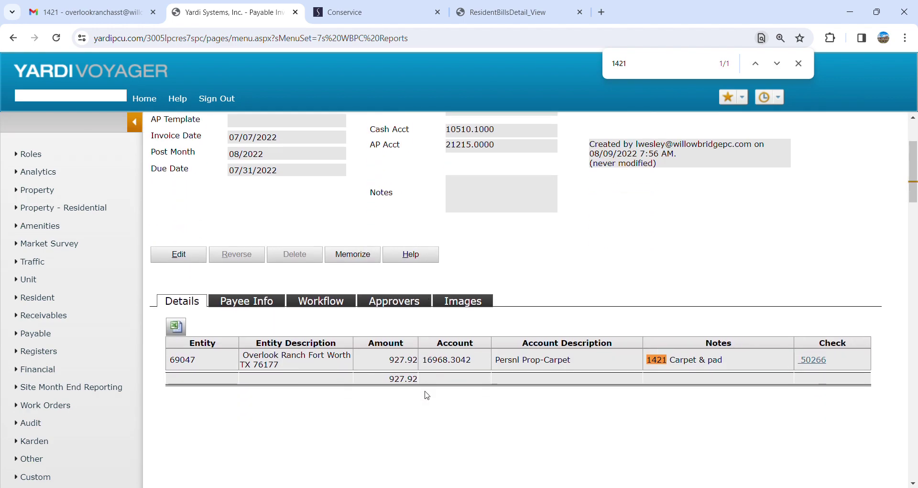
pyautogui.click(477, 304)
pyautogui.scroll(-4, 470, 367)
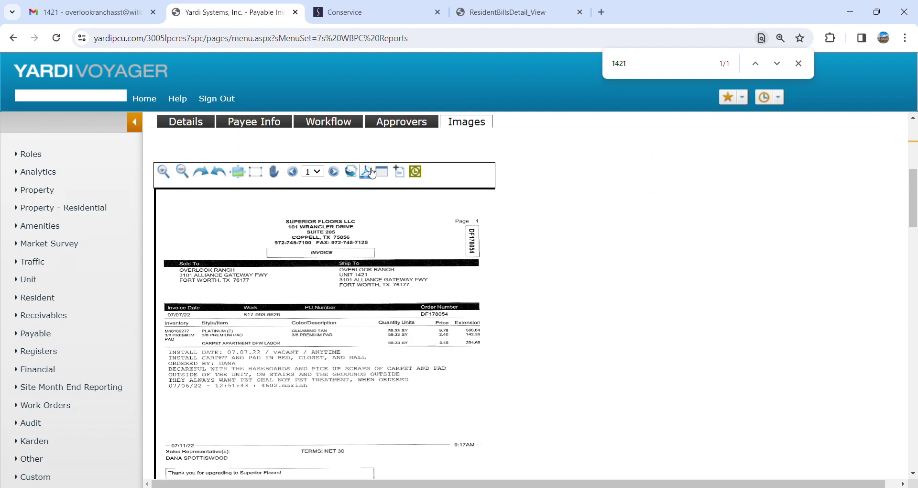
# - Try exporting the invoice image as PDF, then return to the image viewer
pyautogui.click(366, 172)
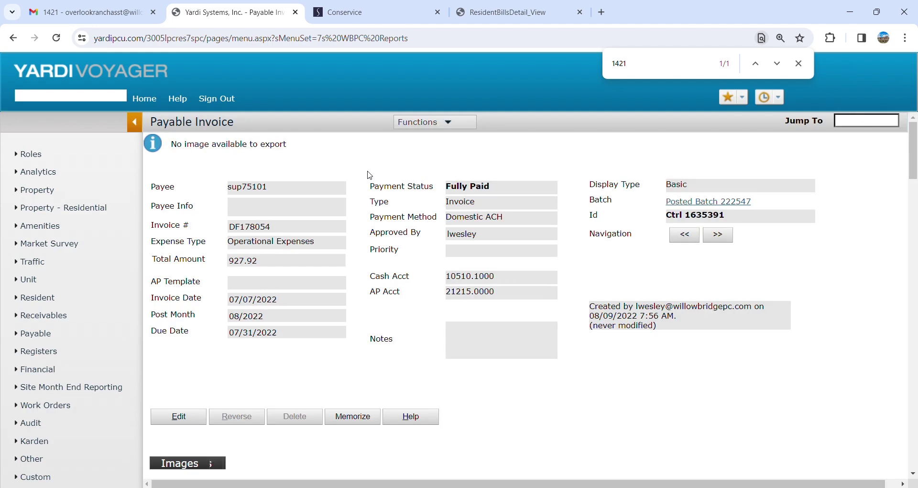
pyautogui.scroll(-3, 388, 315)
pyautogui.scroll(-3, 388, 316)
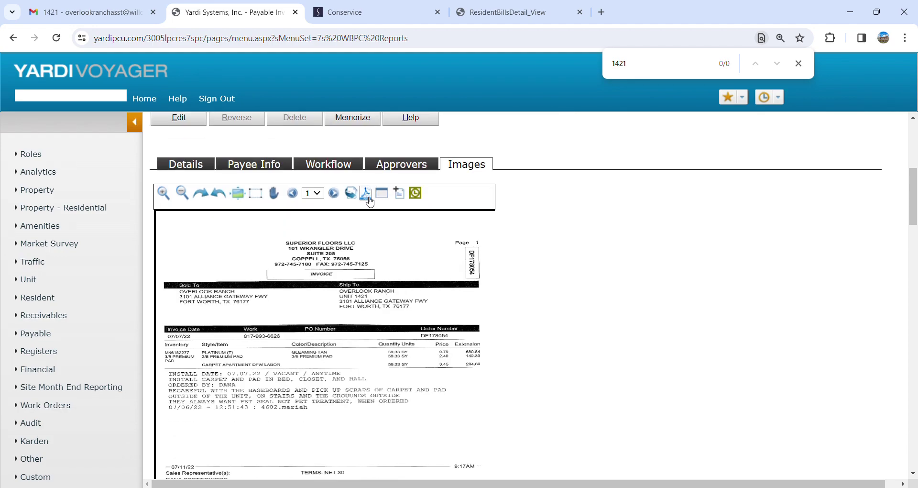
pyautogui.click(366, 195)
pyautogui.scroll(-5, 378, 229)
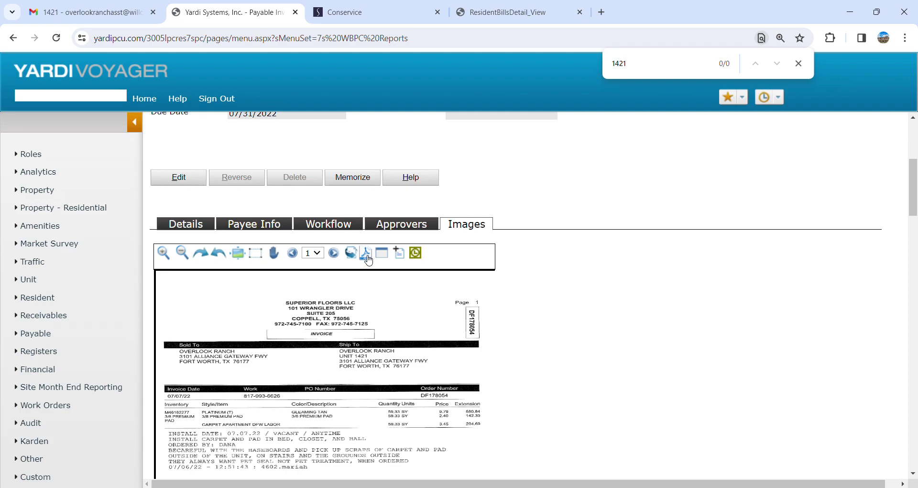
pyautogui.scroll(-4, 379, 360)
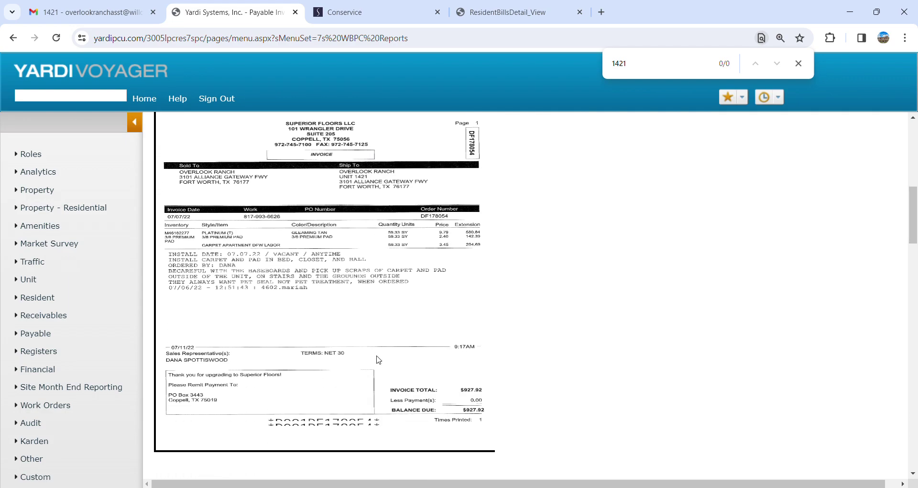
pyautogui.scroll(-5, 375, 359)
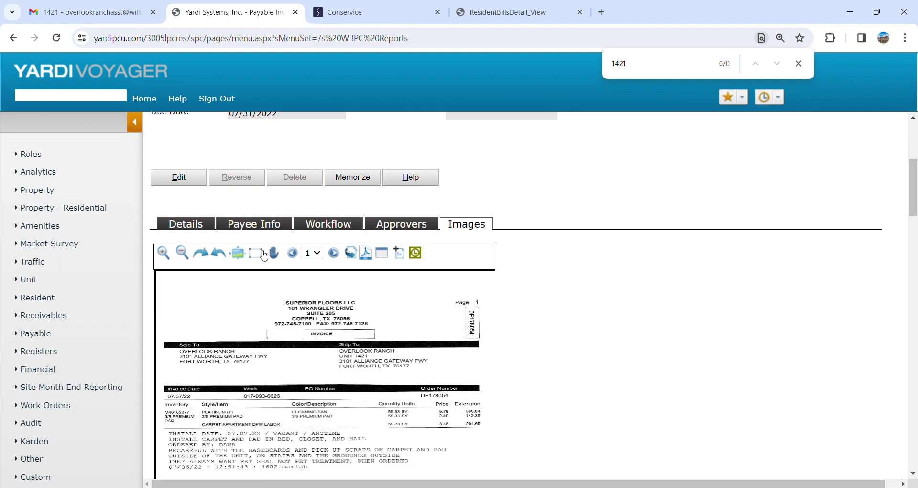
pyautogui.scroll(-4, 436, 268)
pyautogui.scroll(1, 493, 353)
pyautogui.scroll(-1, 498, 358)
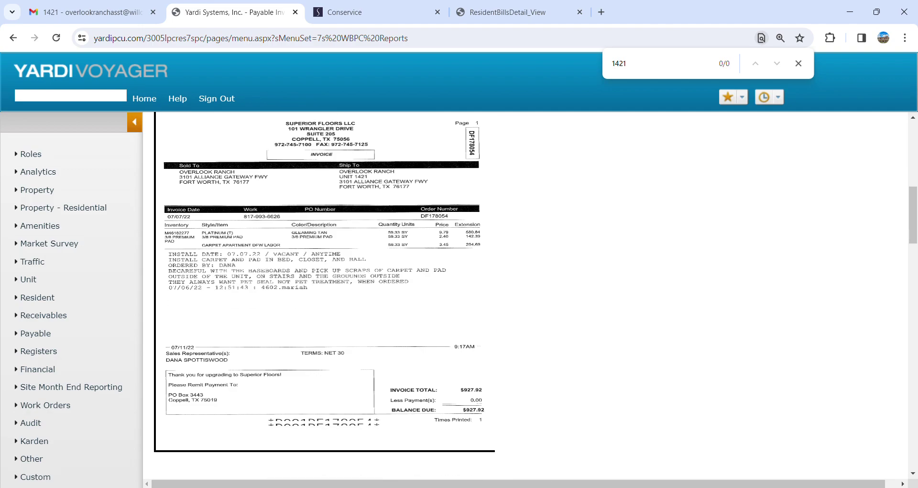